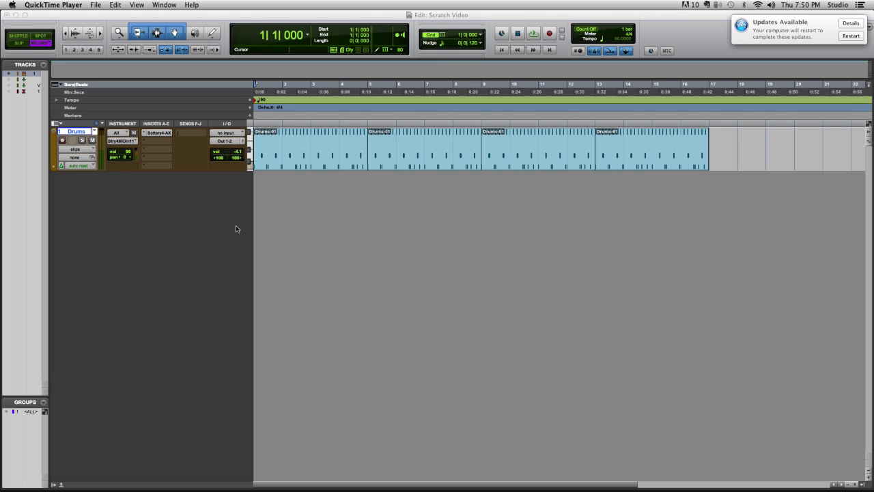
Play the first Drums-01 clip through, then stop playback.
left_click(314, 163)
key("space")
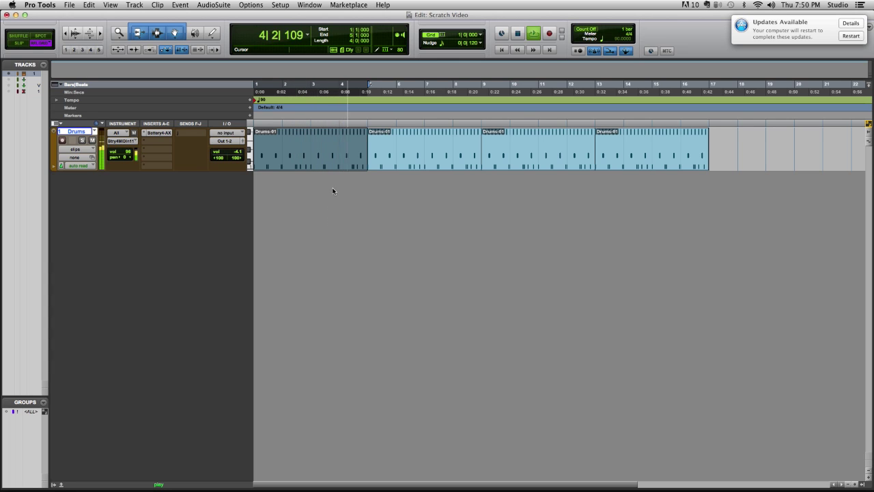
key("space")
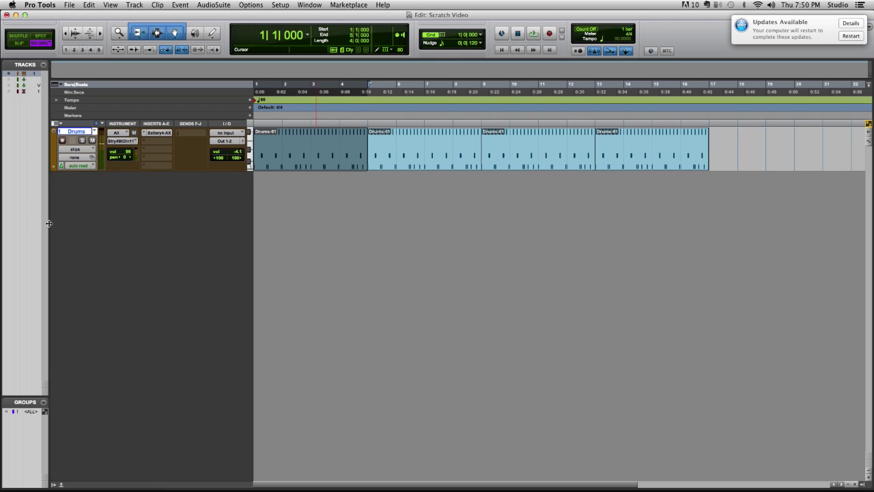
key("super+shift+n")
Create a new instrument track and name it 'Scratch'.
key("super+Down")
key("super+Right")
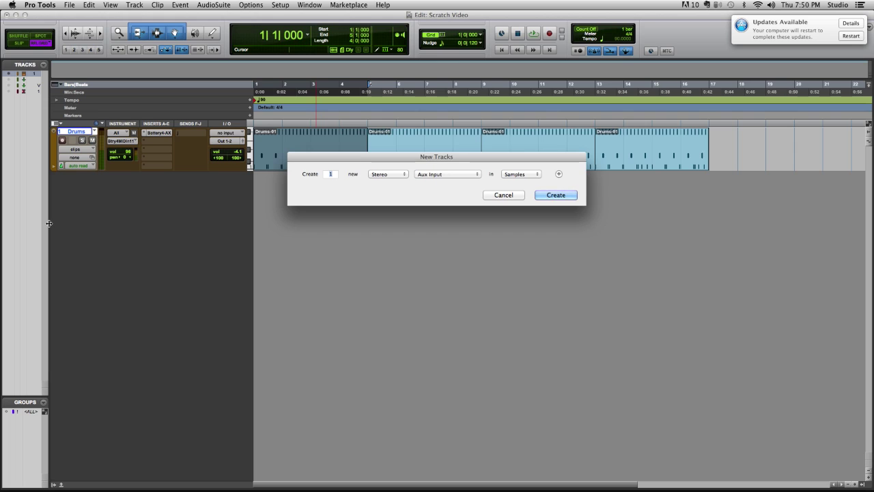
key("super+Right")
key("super+Right")
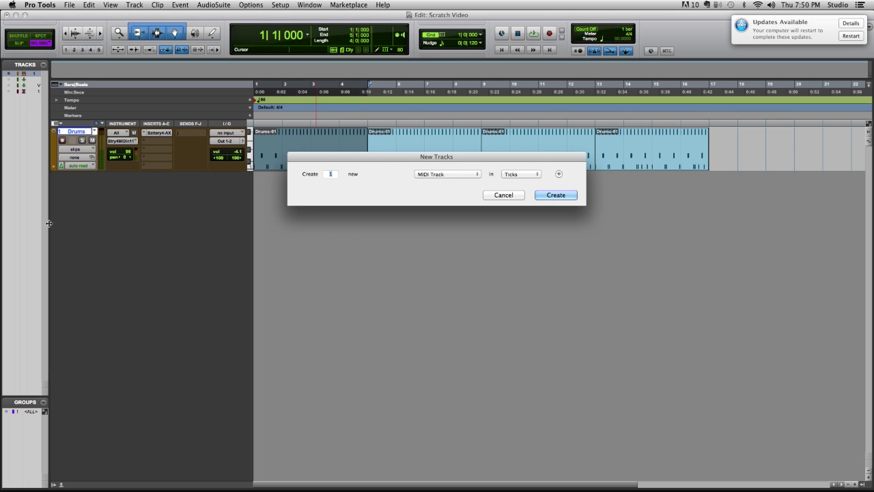
key("super+Right")
key("Return")
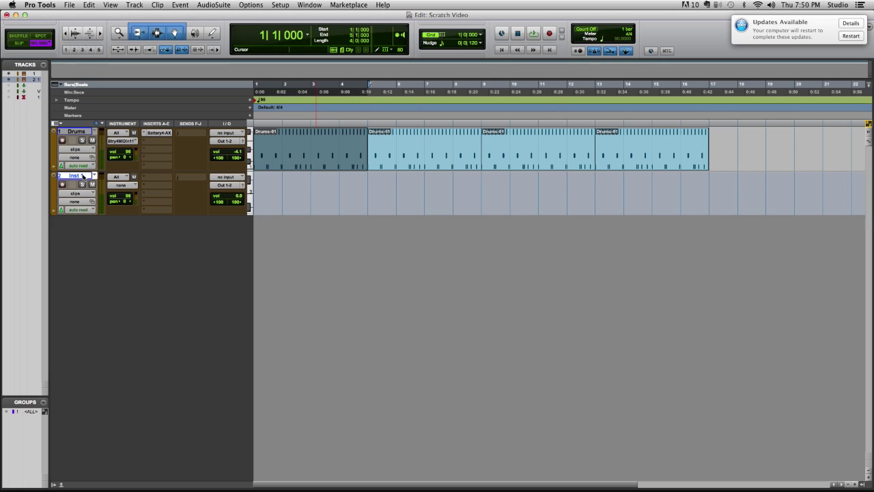
double_click(83, 176)
type("Scr")
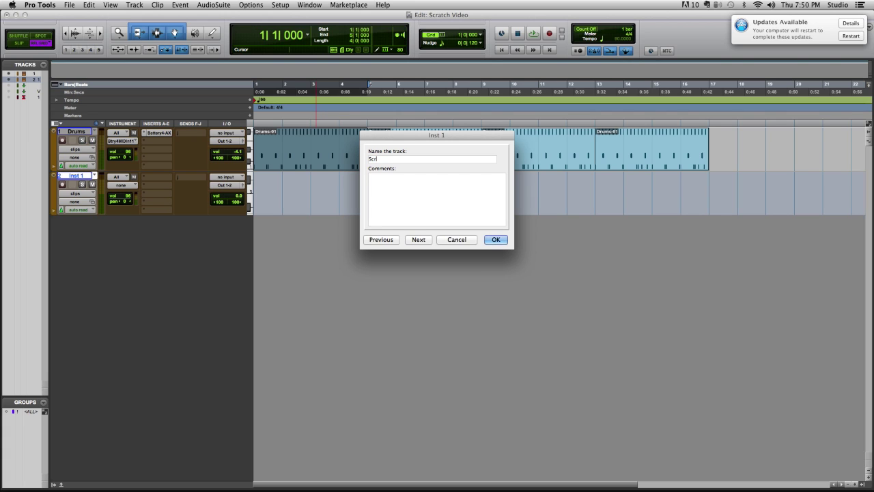
type("atch")
key("Return")
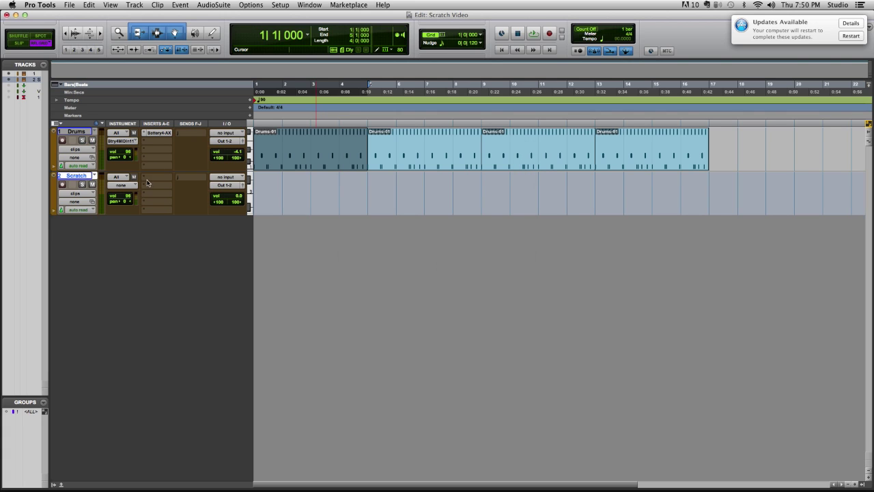
Insert the Battery 4 instrument plug-in on the Scratch track.
left_click(146, 179)
mouse_move(191, 191)
mouse_move(262, 265)
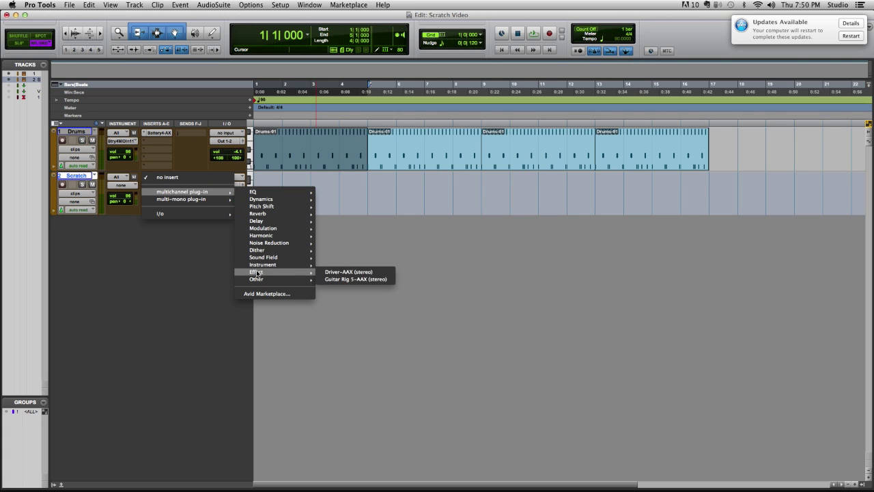
left_click(354, 286)
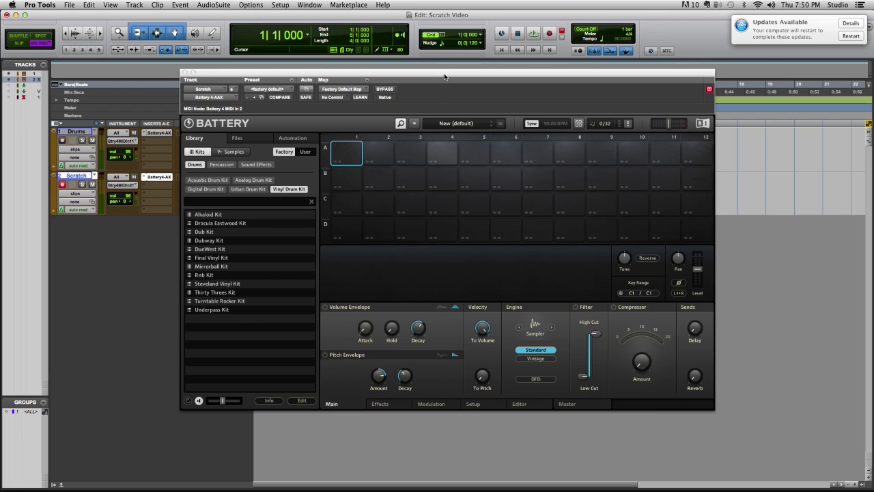
Nudge the Battery plug-in window a little higher on screen.
left_click_drag(445, 77, 443, 55)
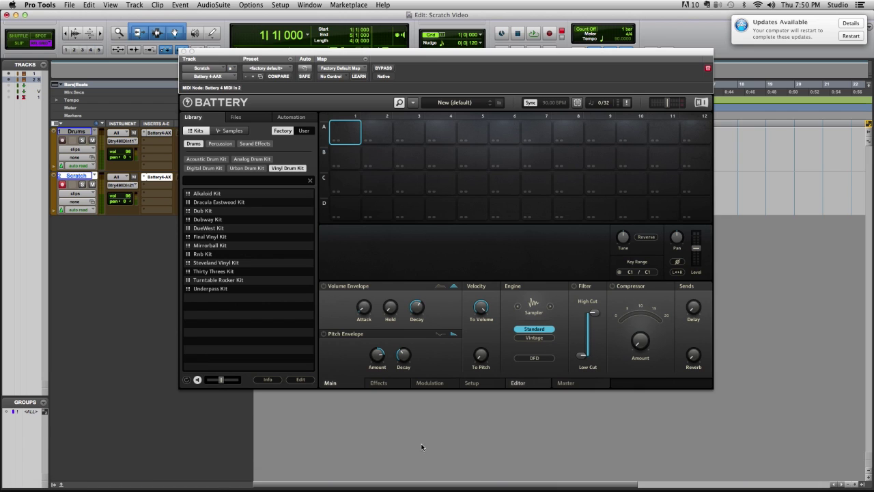
key("super+Tab")
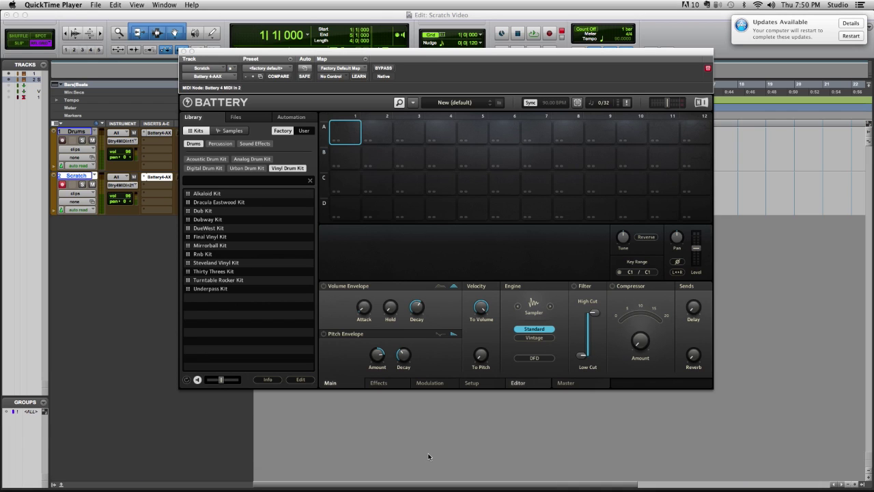
Drag Scratch Sample_02.wav from Finder's Bounces folder onto Battery pad A1.
key("super+Tab")
key("super+Tab")
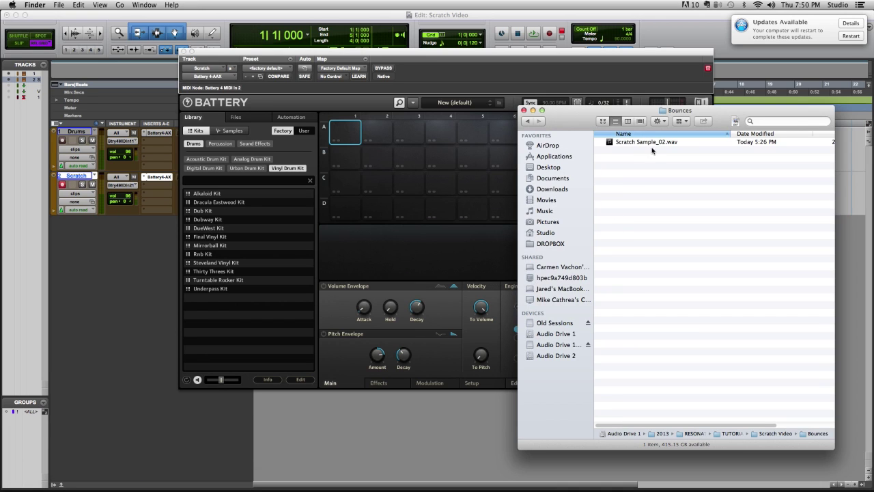
left_click(649, 145)
left_click_drag(649, 145, 346, 135)
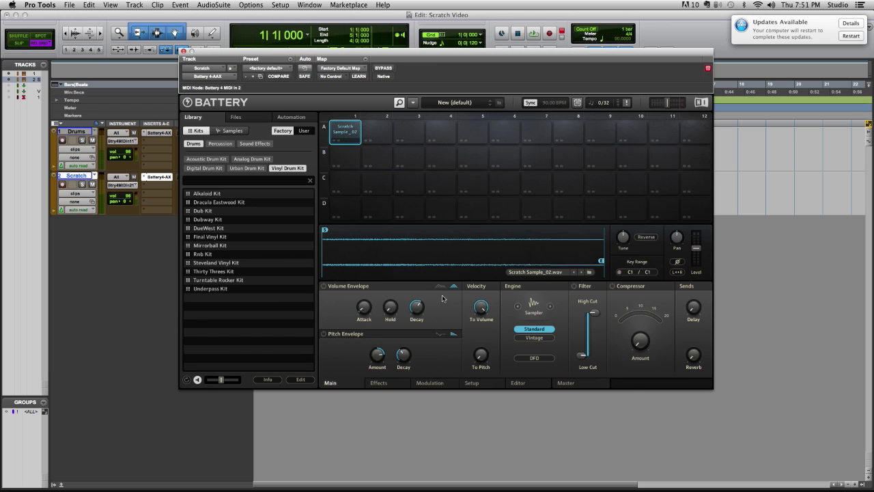
mouse_move(481, 308)
Turn the scratch sample's Velocity To Volume down from 100% to 0%.
left_click_drag(481, 306, 488, 468)
left_click(429, 383)
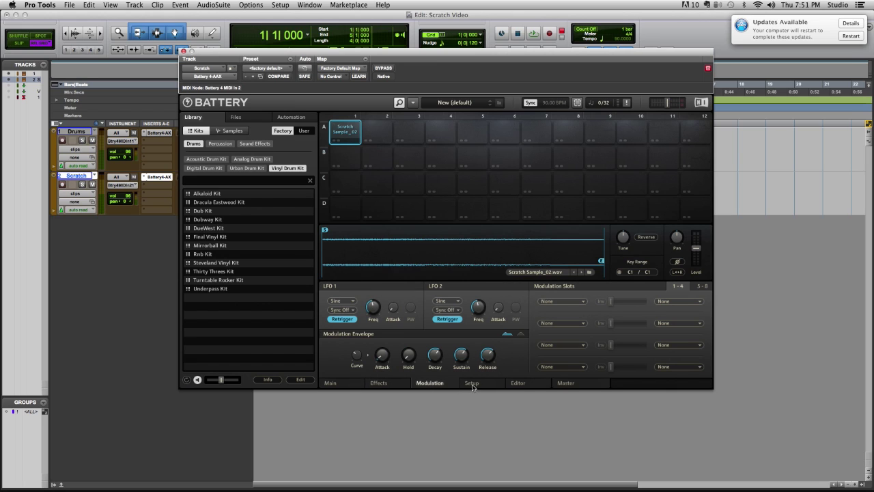
Route Pitchbend to Tune with a reduced amount, then copy the sample to pad A2.
left_click(581, 302)
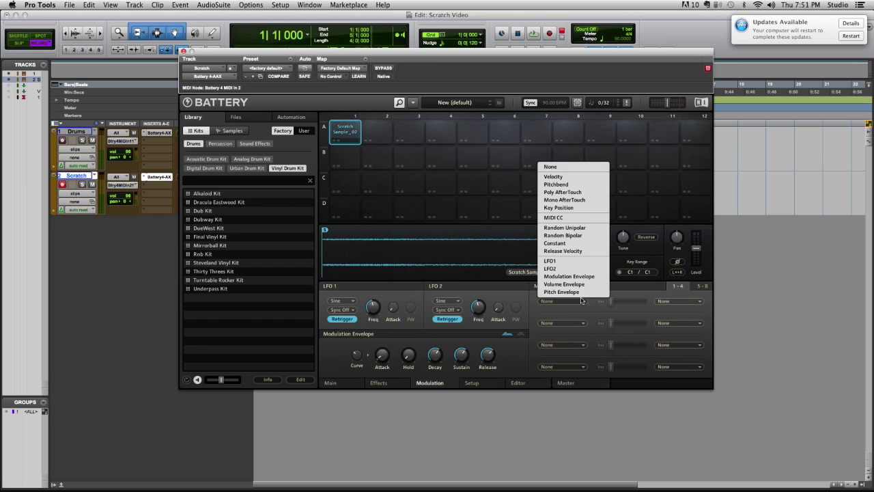
left_click(556, 184)
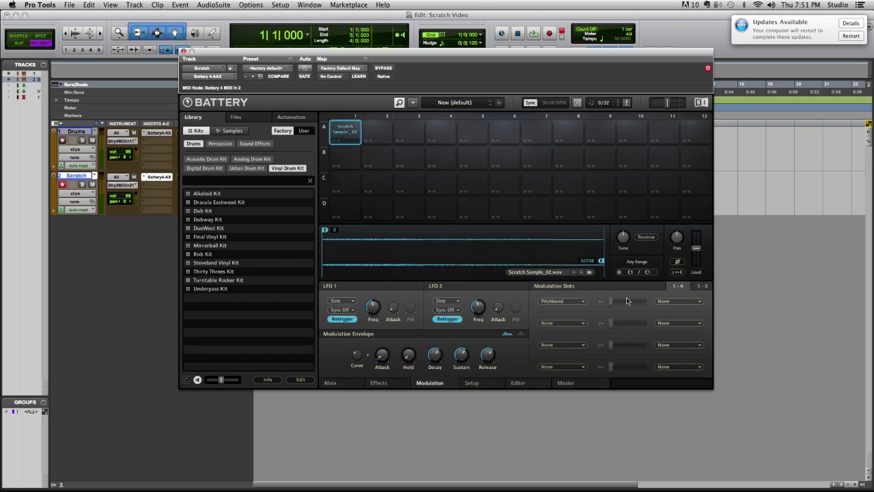
left_click(676, 302)
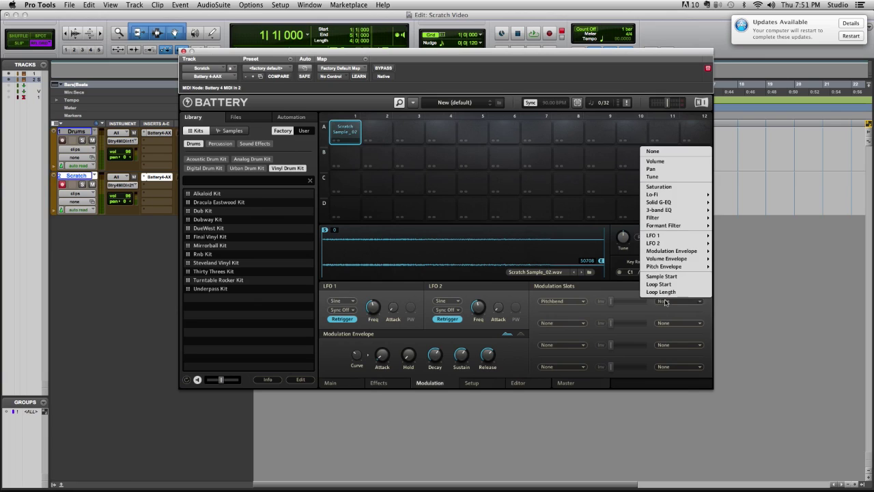
left_click(663, 177)
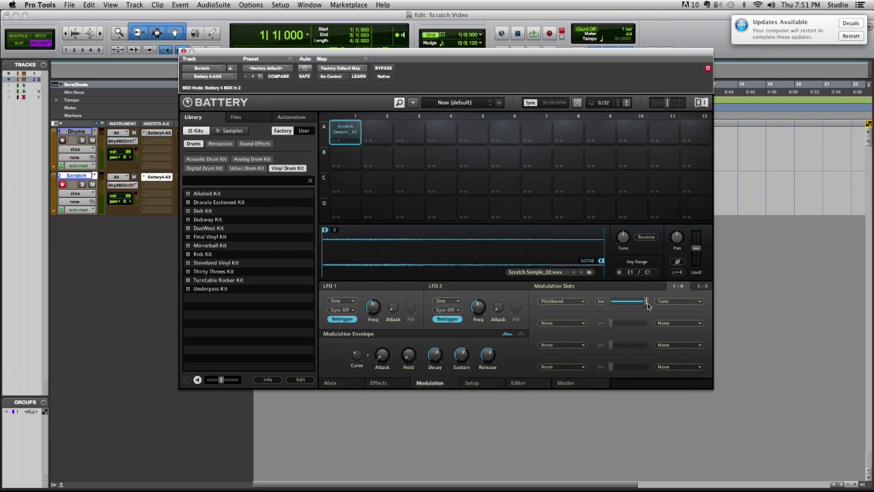
left_click_drag(644, 302, 636, 305)
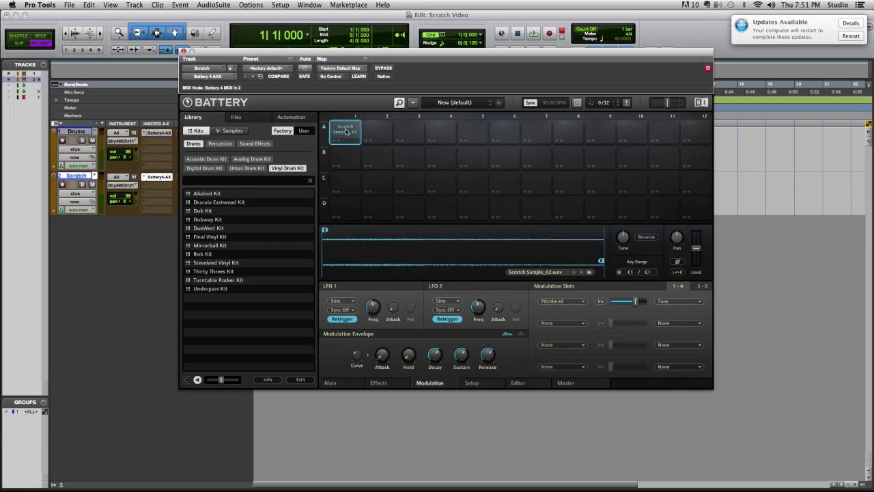
left_click_drag(349, 132, 411, 134)
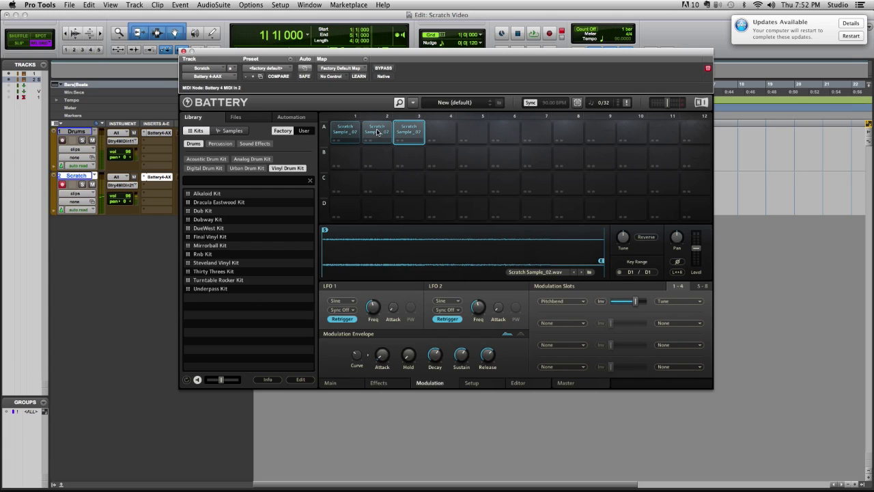
Reverse pad A2's sample, trim its end to about 8136, and compare with A1.
left_click(378, 132)
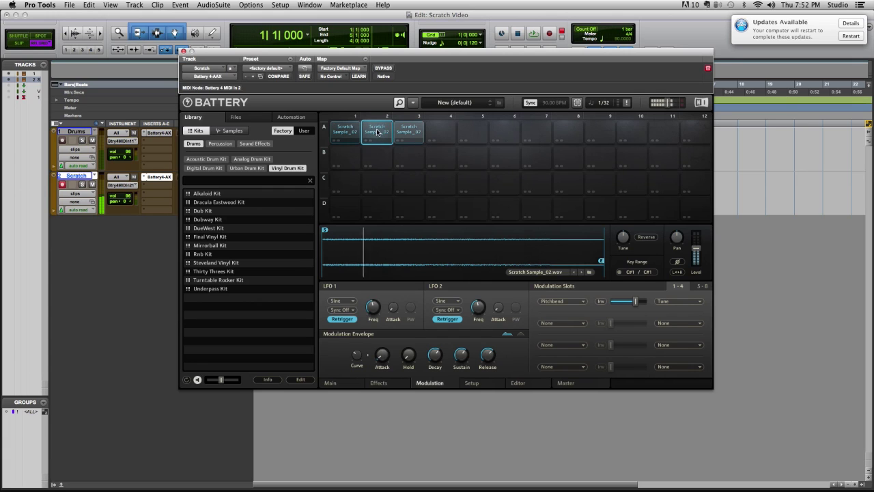
left_click(644, 237)
mouse_move(601, 261)
left_mouse_down()
mouse_move(369, 259)
mouse_move(378, 260)
left_mouse_up()
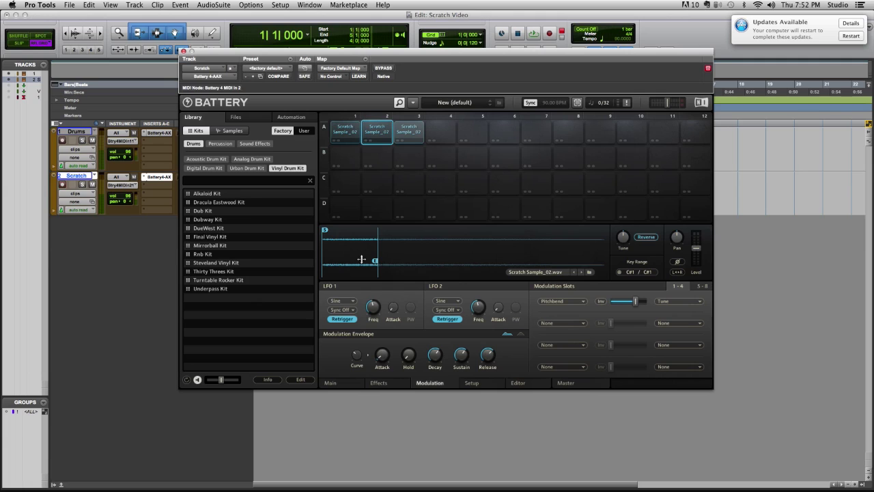
left_click(354, 133)
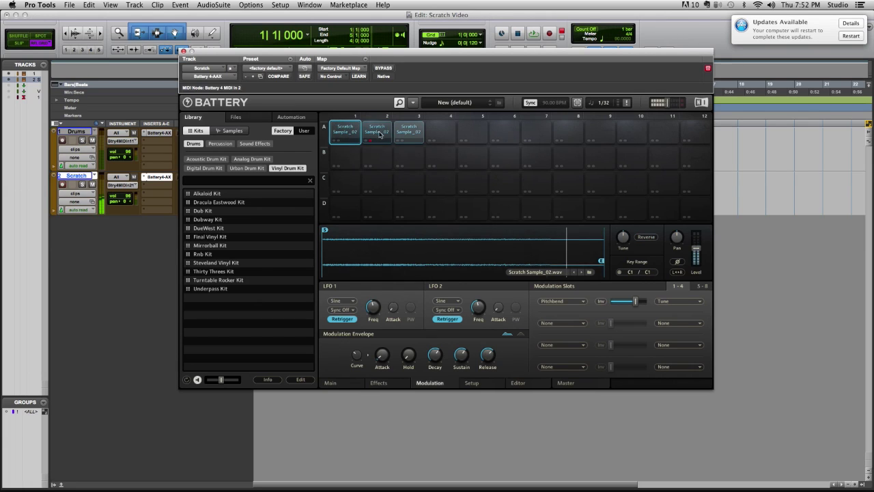
left_click(386, 132)
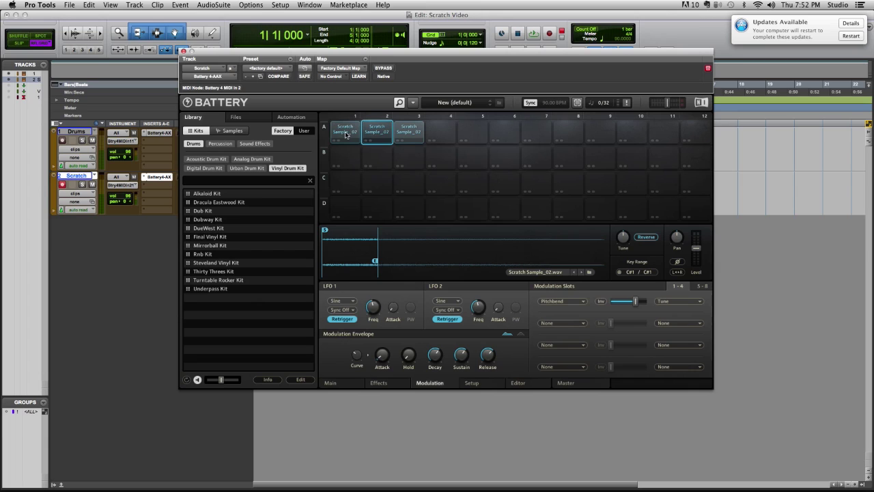
Give pad A3 an AHDSR volume envelope with Release 0 ms and Sustain 0.0 dB.
left_click(346, 134)
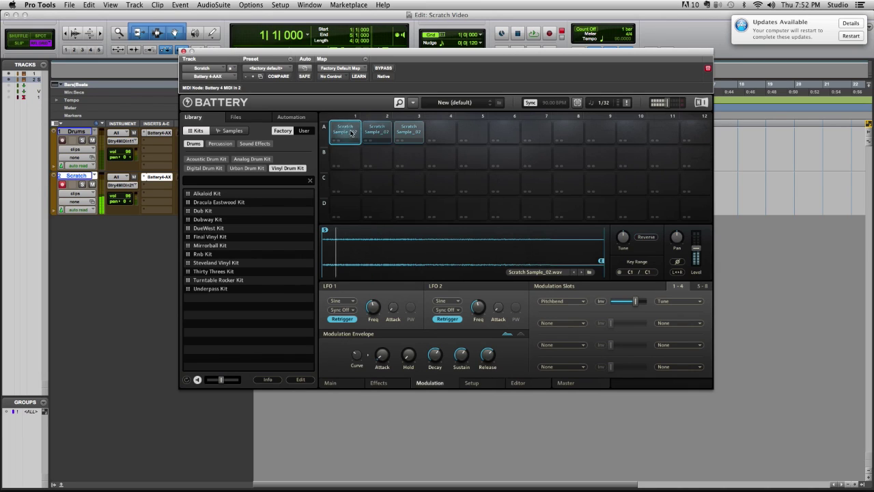
left_click(414, 132)
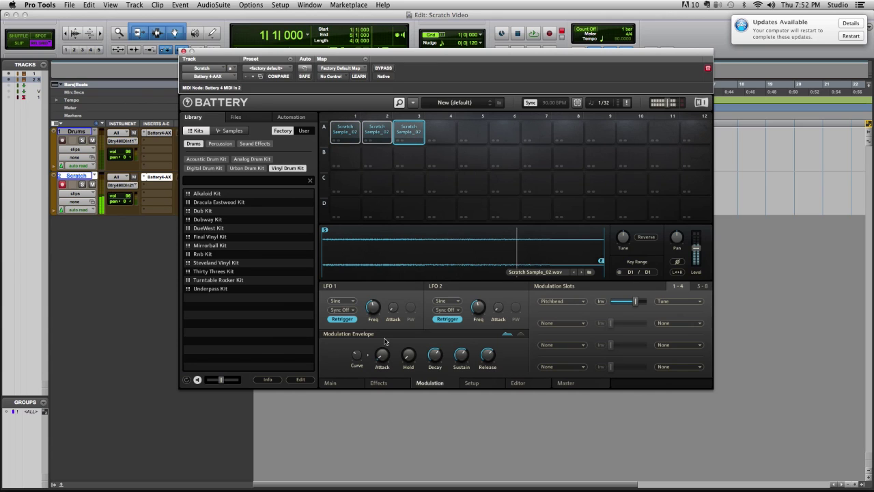
left_click(343, 386)
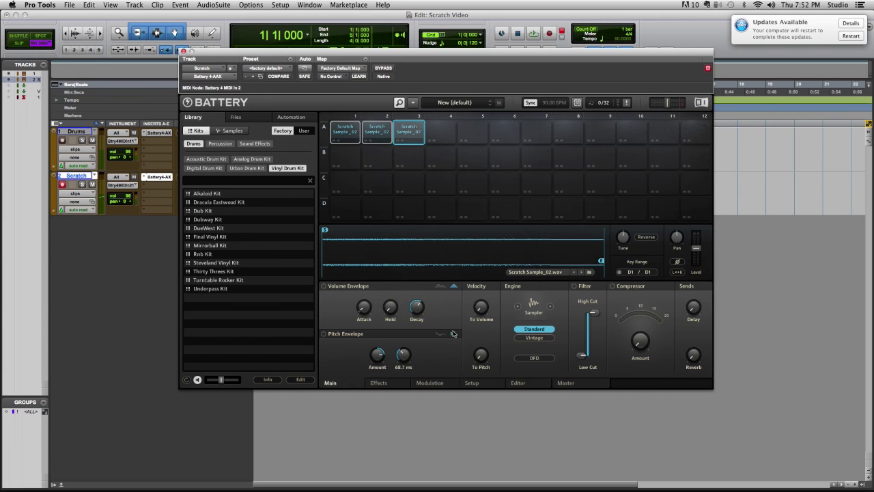
left_click(325, 286)
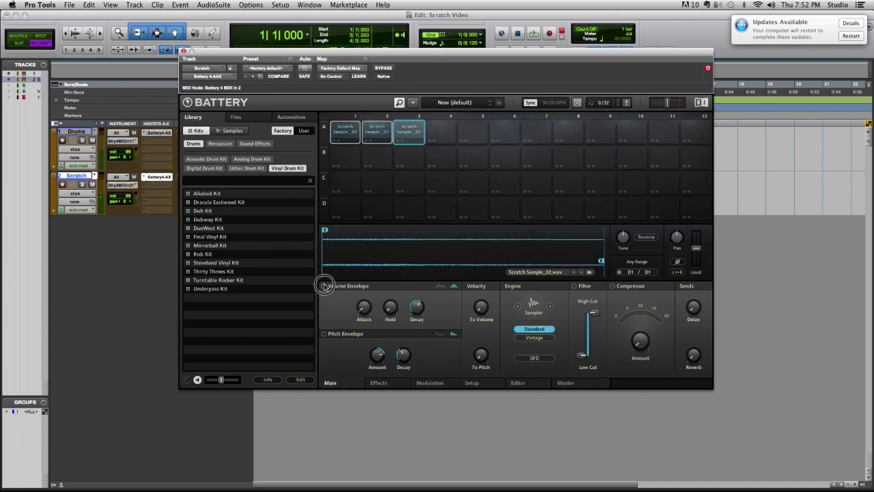
left_click(440, 287)
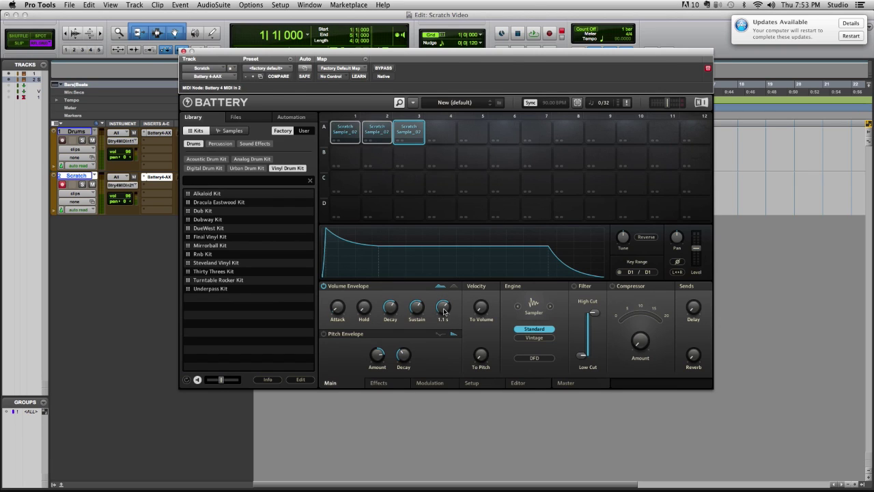
left_click_drag(442, 301, 443, 439)
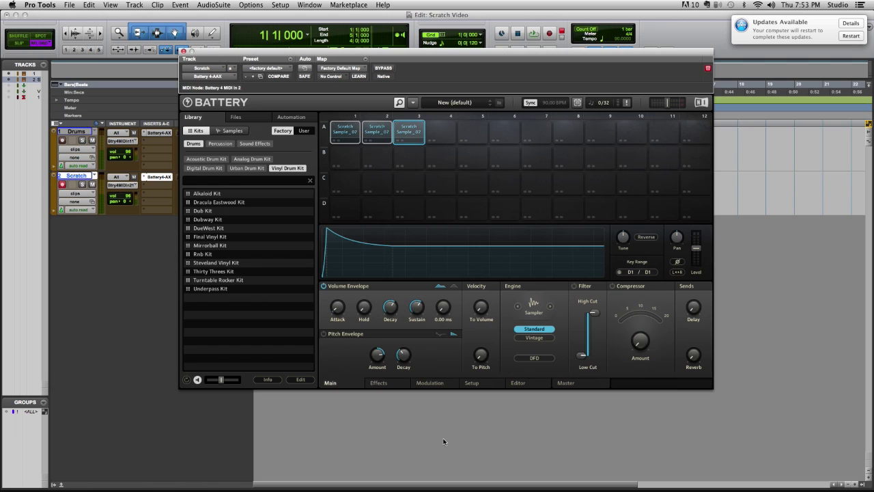
left_click_drag(416, 307, 417, 219)
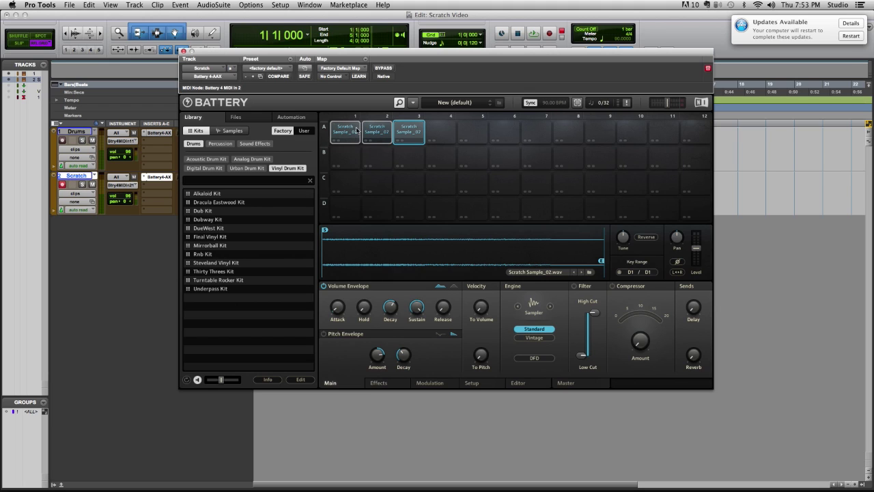
left_click(345, 135)
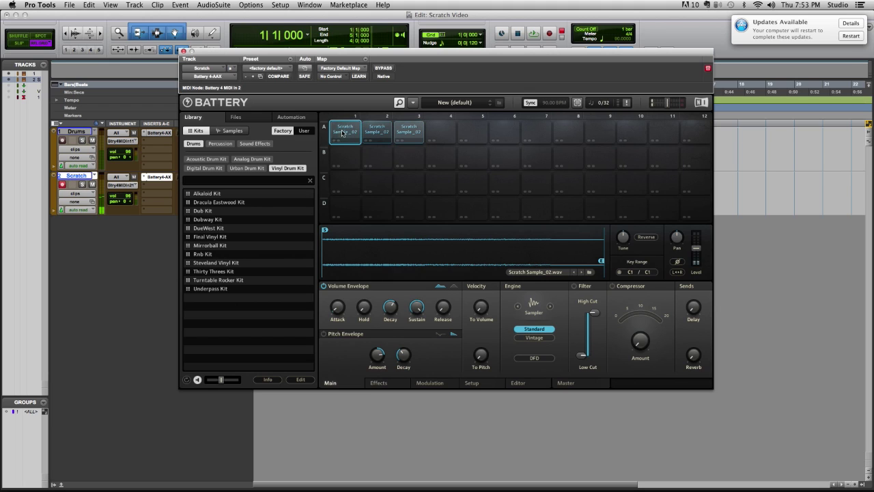
left_click(382, 133)
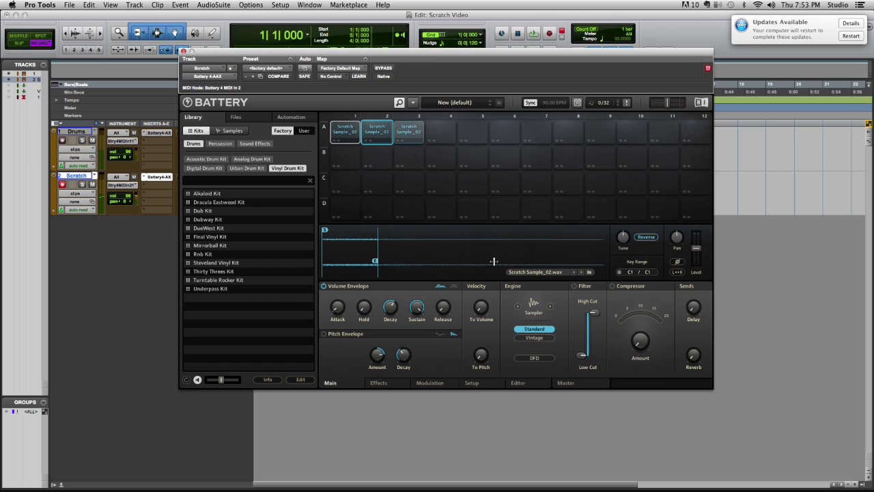
Set pad A2's Cell Activation Condition to Cycle Random on the Setup page.
left_click(472, 383)
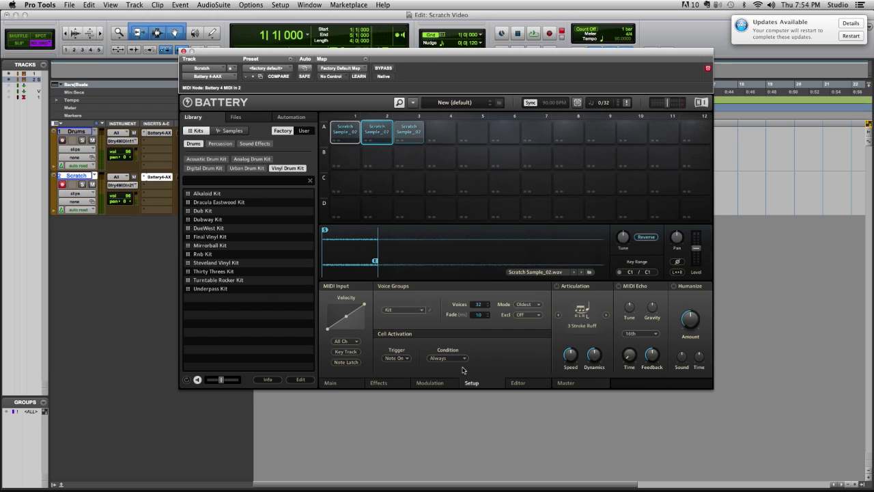
left_click(465, 358)
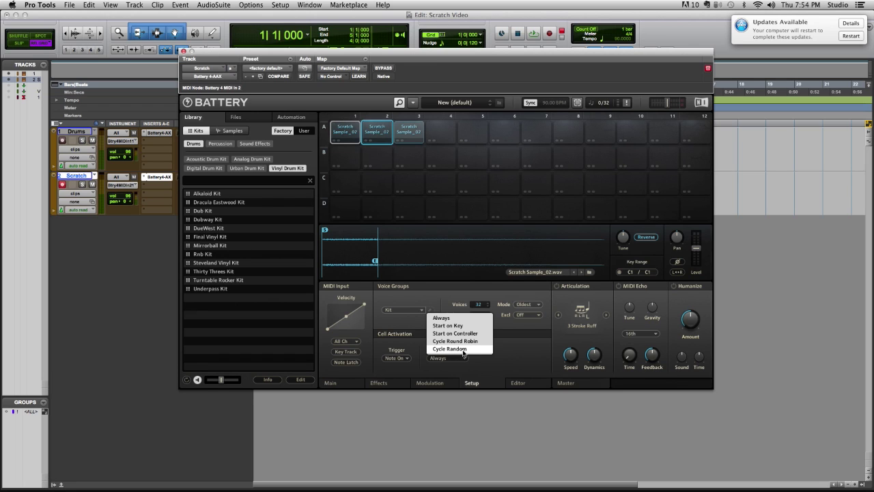
left_click(464, 349)
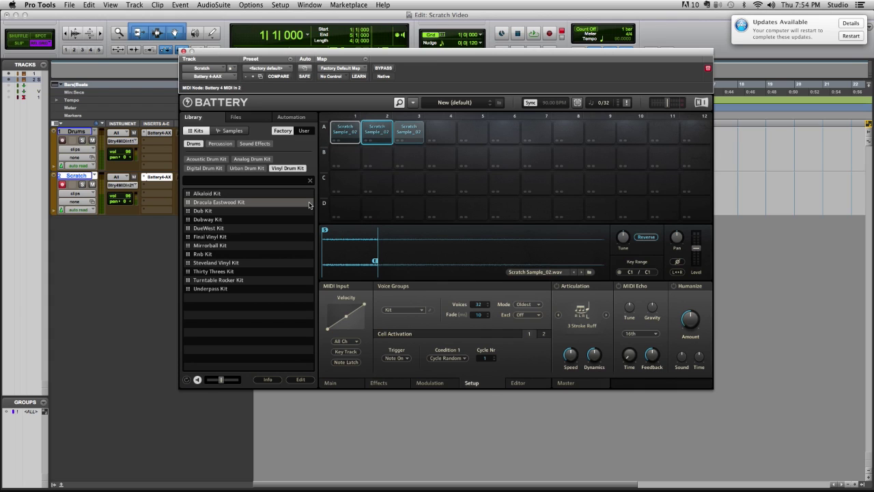
left_click(431, 383)
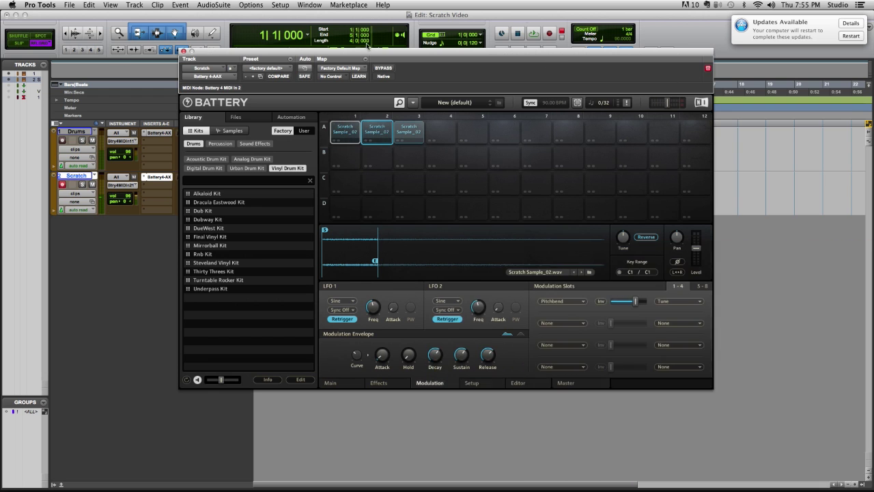
Close the Battery 4 plug-in window to reveal the Edit window.
left_click(183, 52)
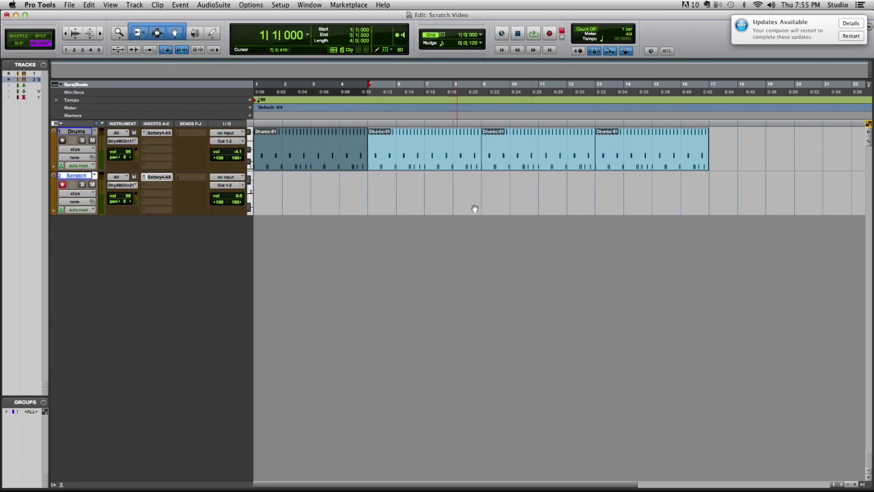
Select bars 1–17 across all four Drums-01 clips, enable Count Off, and start recording onto Scratch.
left_click(662, 156, "shift")
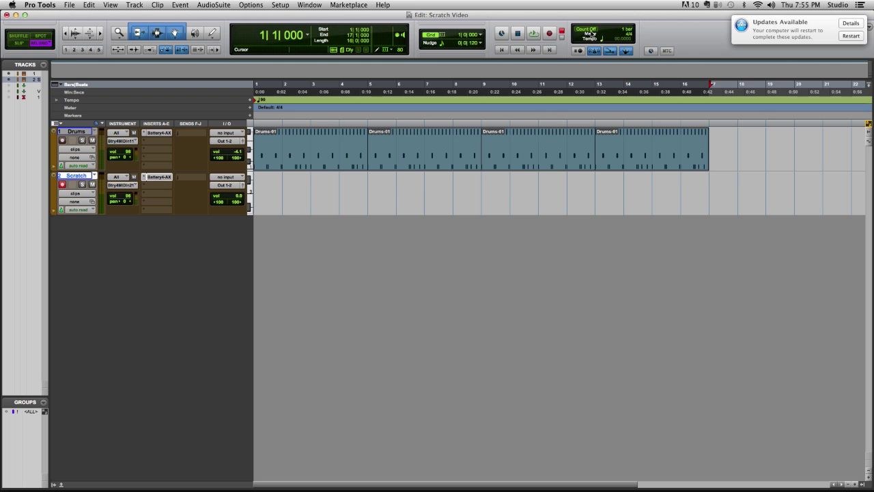
left_click(590, 30)
key("super+space")
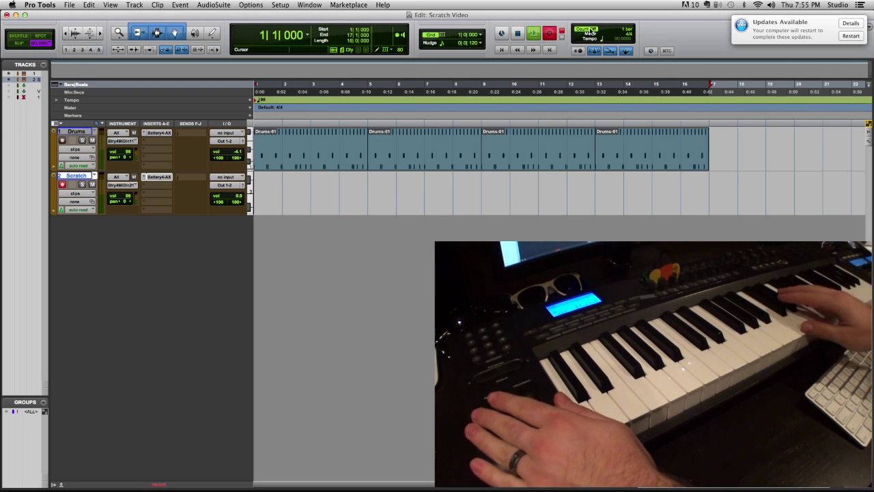